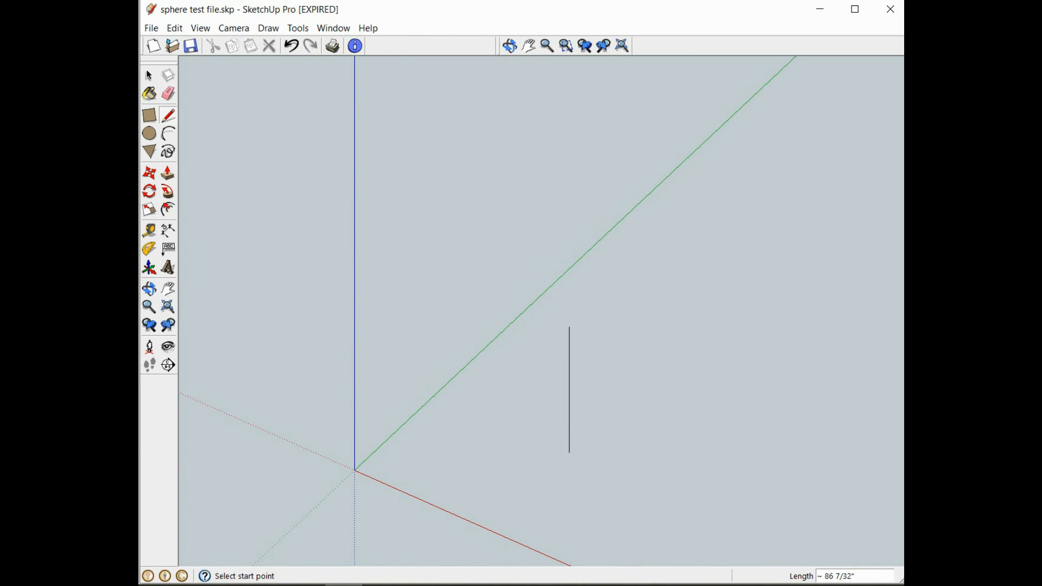
# Step: Draw a small rectangle on the ground beyond the blue axis and push/pull it up about 39" into a helper box
pyautogui.press('r')
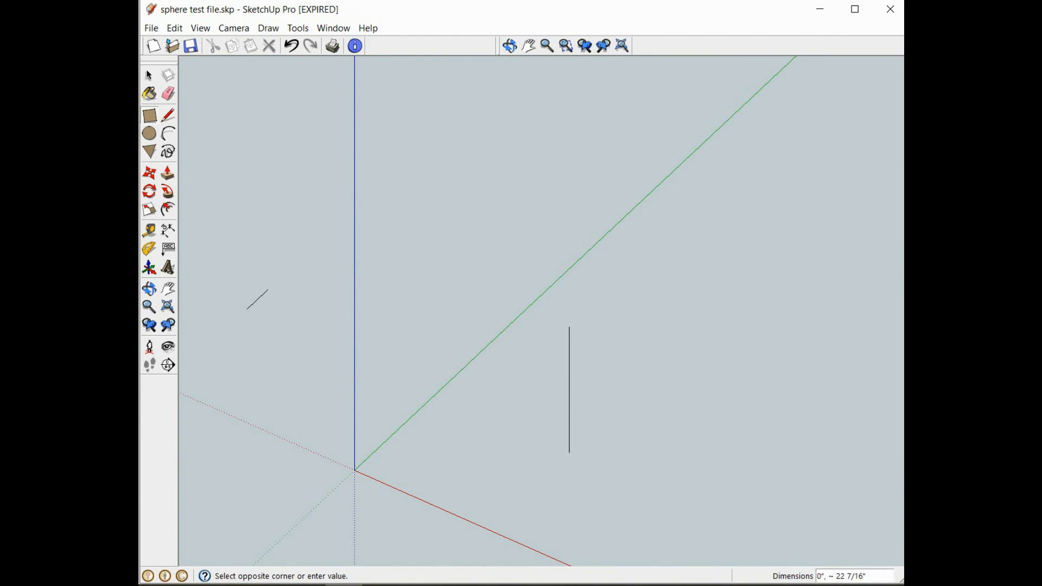
pyautogui.click(260, 275)
pyautogui.press('p')
pyautogui.click(253, 291)
pyautogui.click(253, 243)
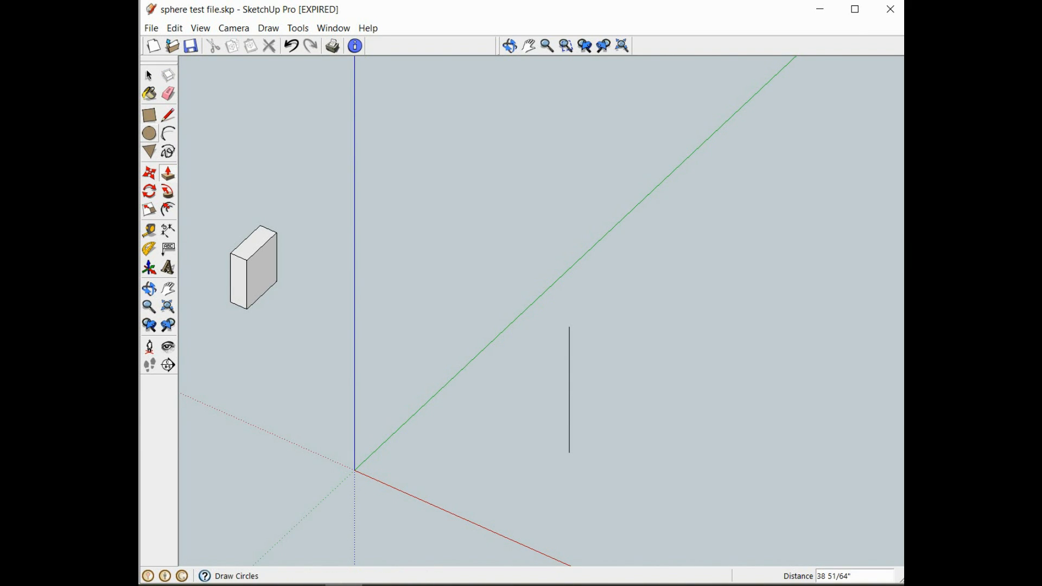
# Step: Draw a vertical 180-sided circle, perpendicular to the green axis, centred on the vertical line's midpoint with a 50" radius reaching its upper endpoint
pyautogui.click(150, 133)
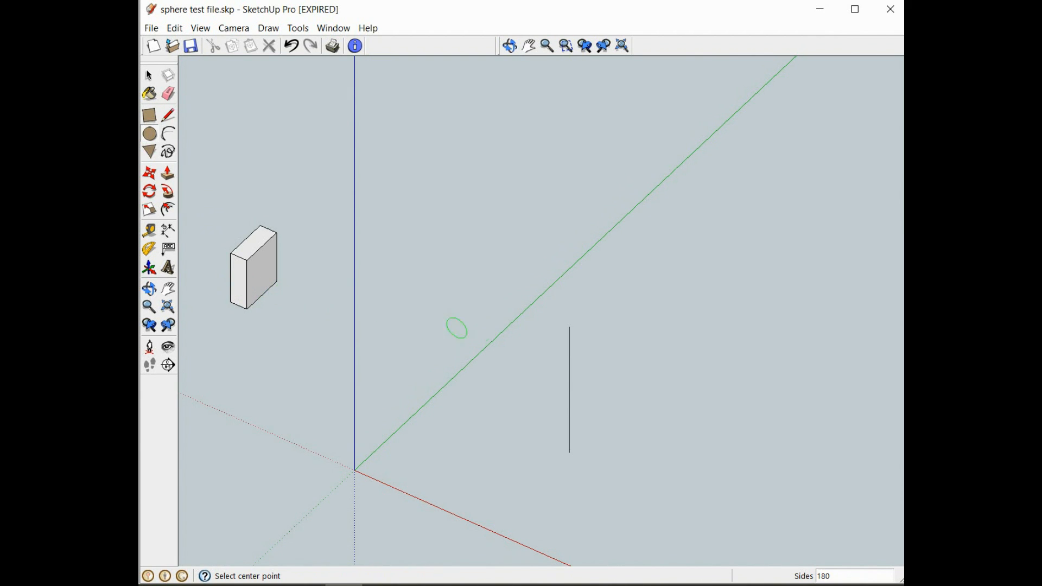
pyautogui.click(570, 389)
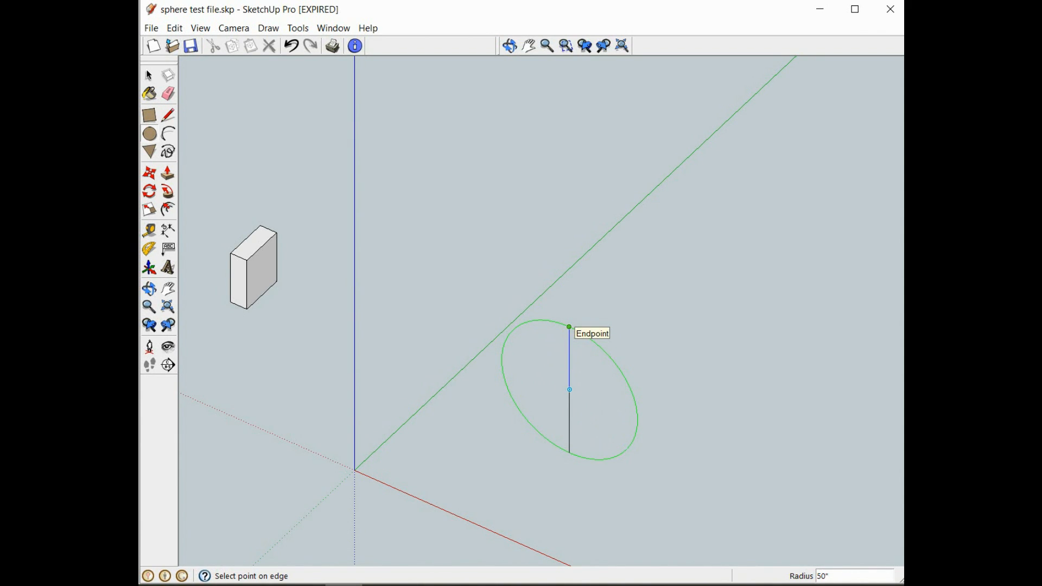
pyautogui.click(570, 327)
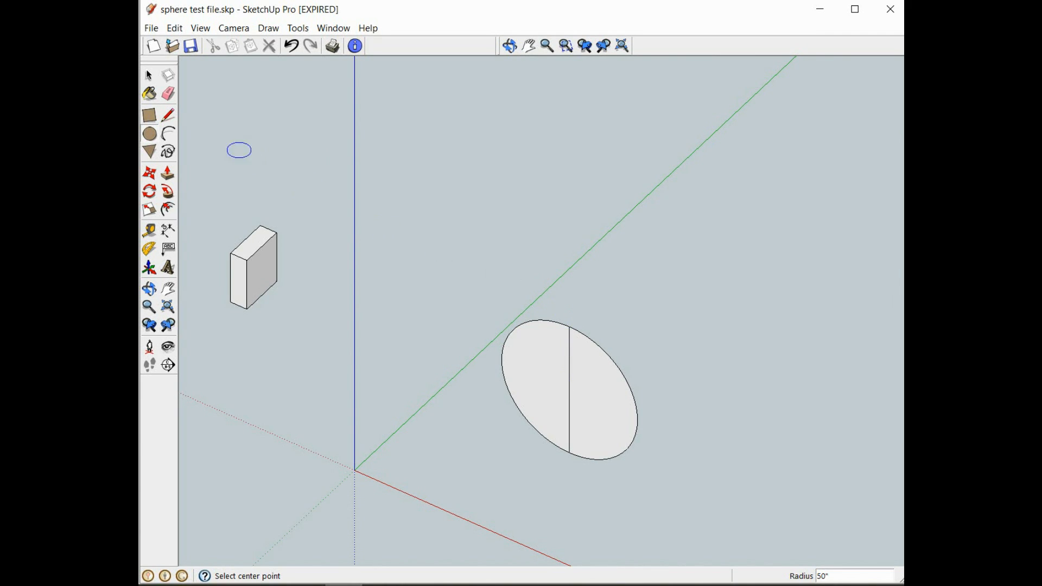
# Step: Draw a line along the blue axis from near the top of the circle's diameter line to well above the circle
pyautogui.click(168, 115)
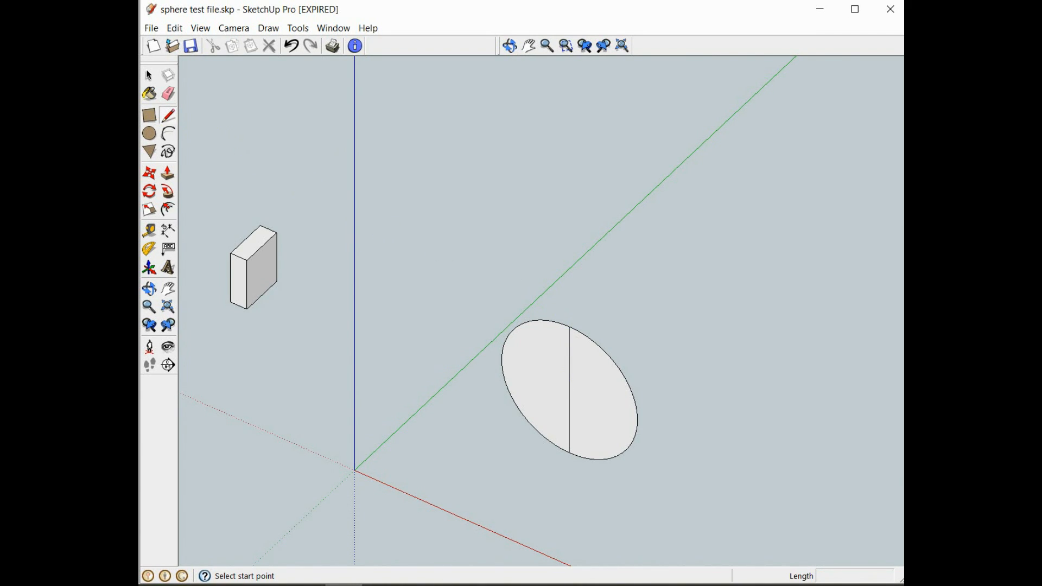
pyautogui.click(570, 337)
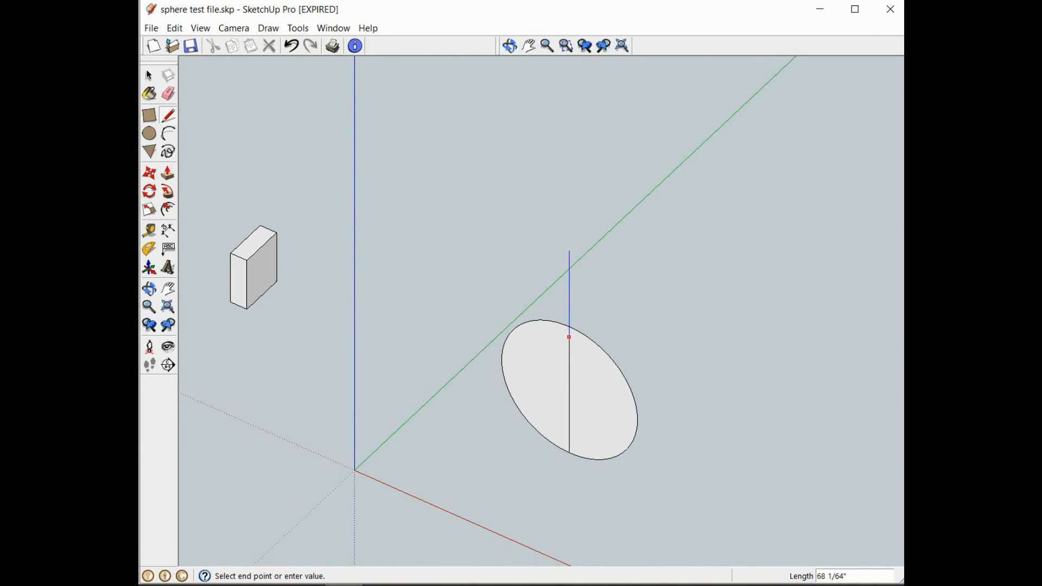
pyautogui.click(569, 210)
# Step: Erase the circle's arc on the side of the vertical line nearer the origin, leaving a half-circle face
pyautogui.click(169, 95)
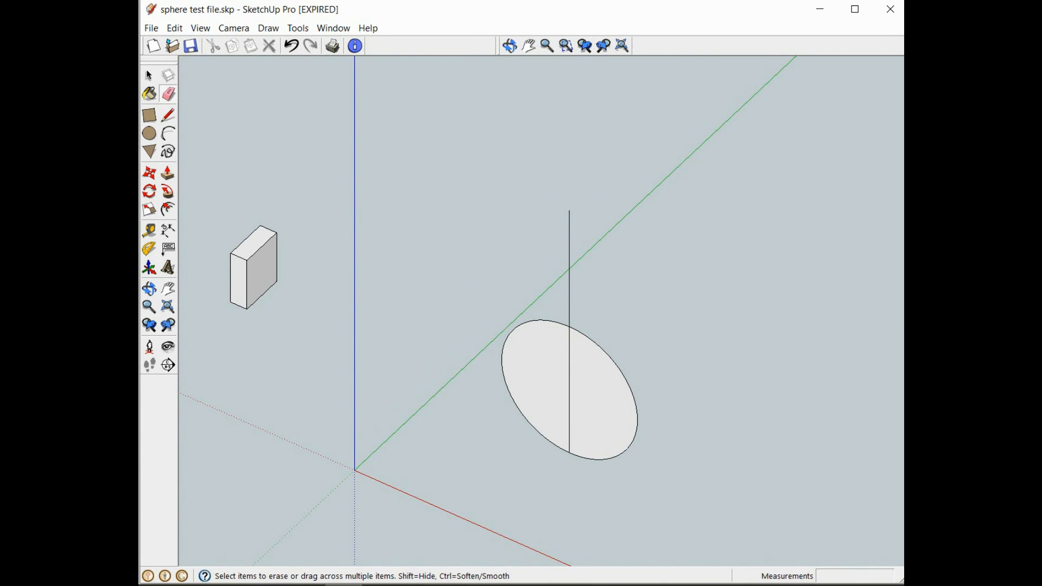
pyautogui.click(503, 375)
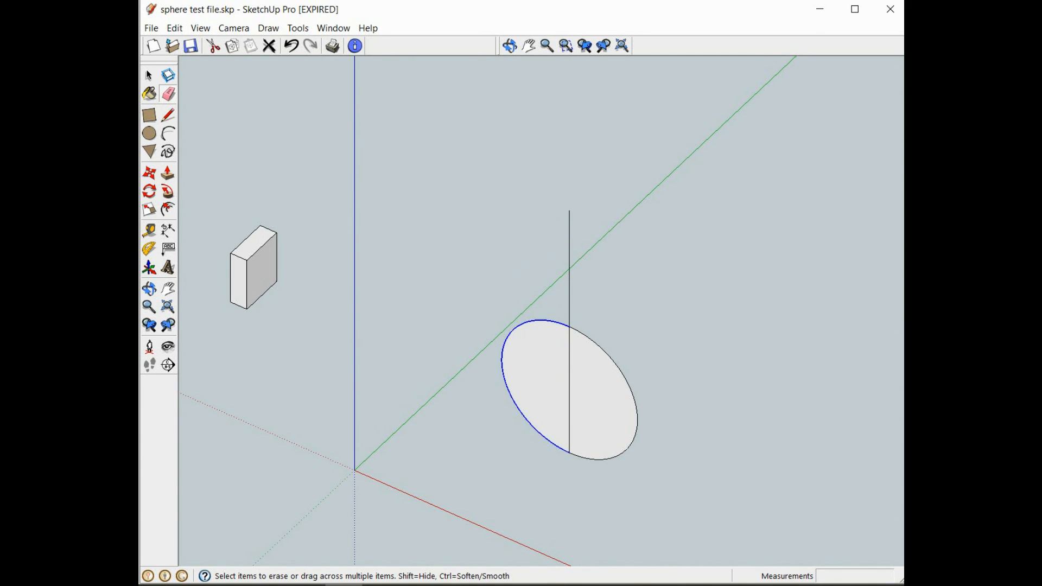
pyautogui.press('Delete')
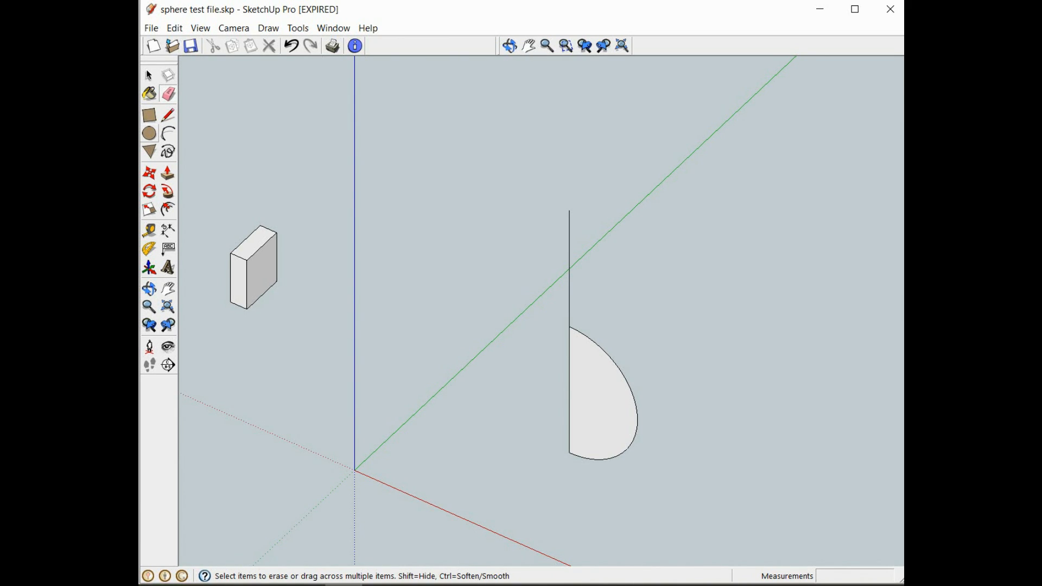
# Step: Draw a horizontal 180-sided circle of about 44" radius centred on the upper endpoint of the vertical line
pyautogui.click(149, 133)
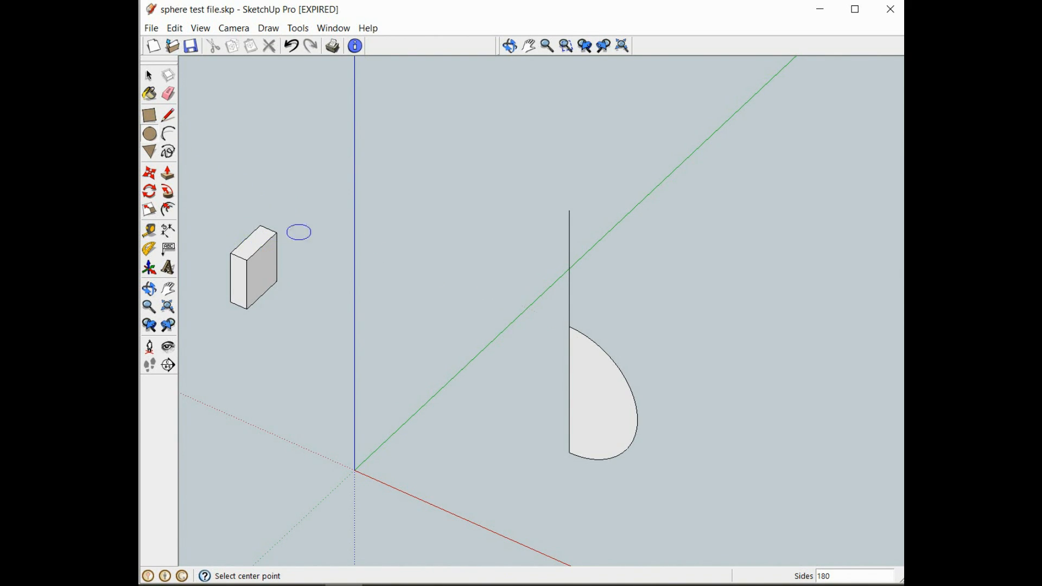
pyautogui.click(569, 211)
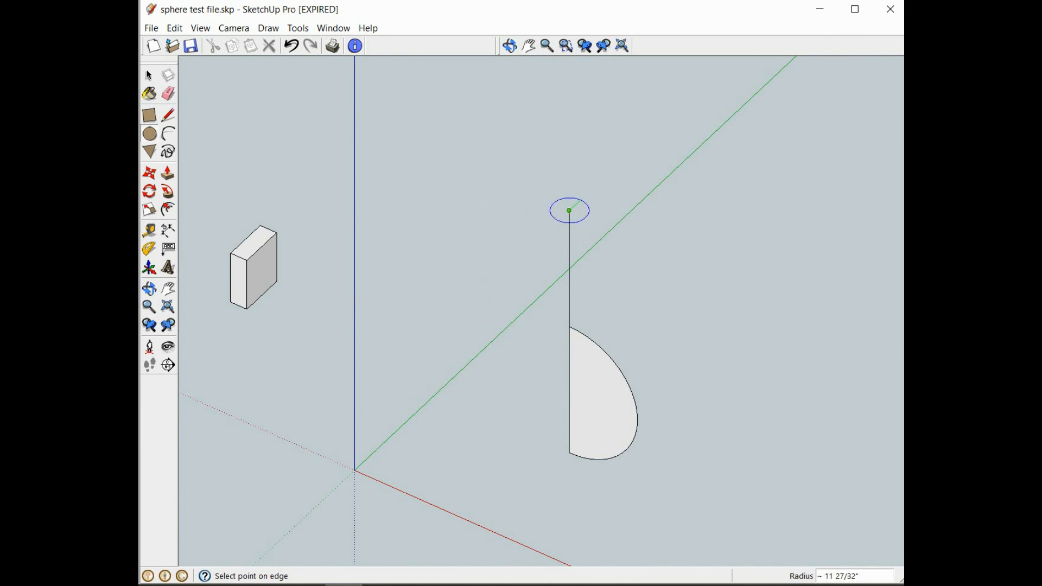
pyautogui.click(641, 201)
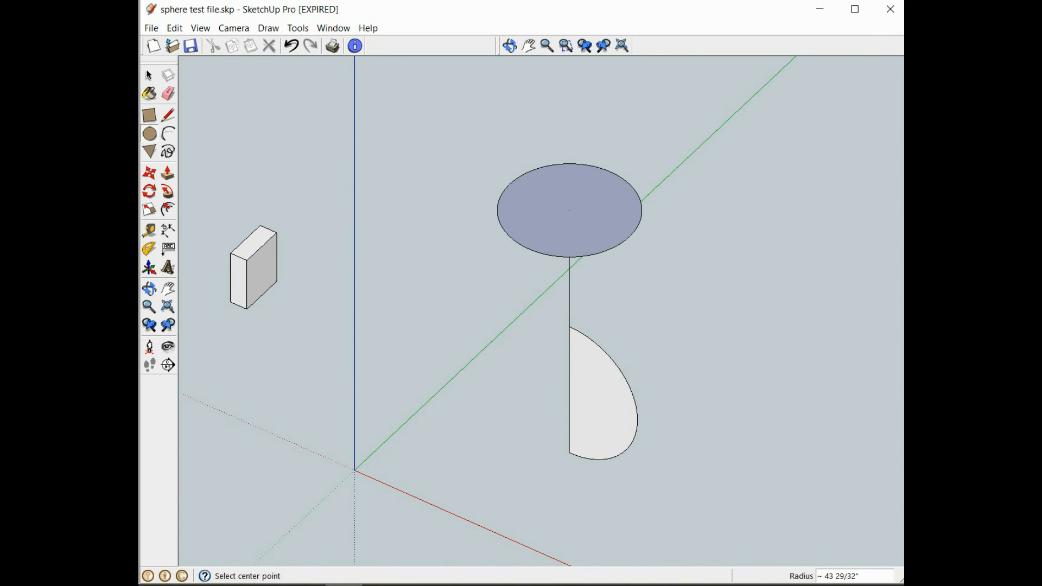
# Step: Set the horizontal circle's segment count to 25 in its entity information
pyautogui.press('space')
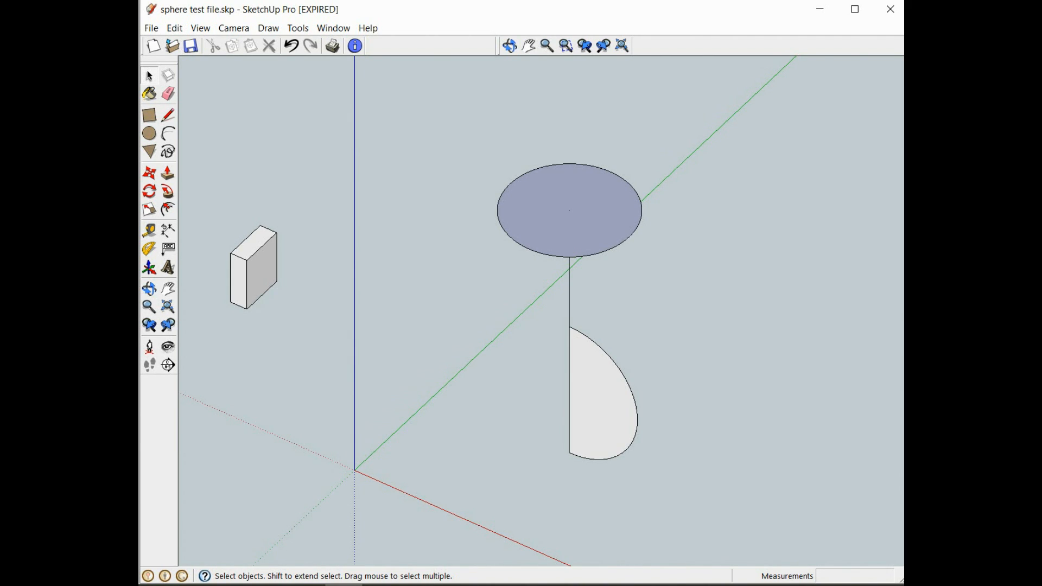
pyautogui.click(538, 252)
pyautogui.rightClick(533, 169)
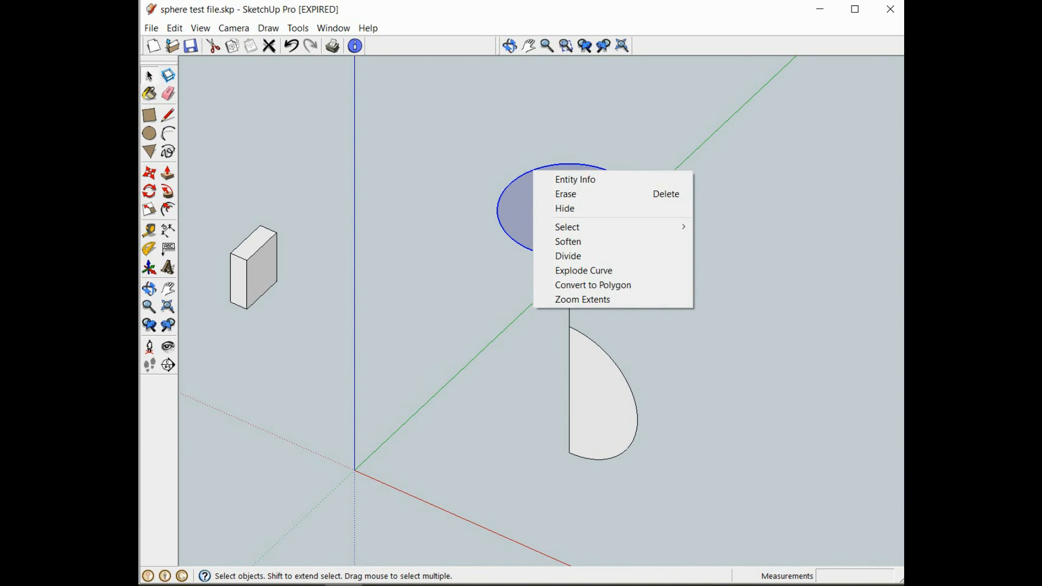
pyautogui.click(565, 179)
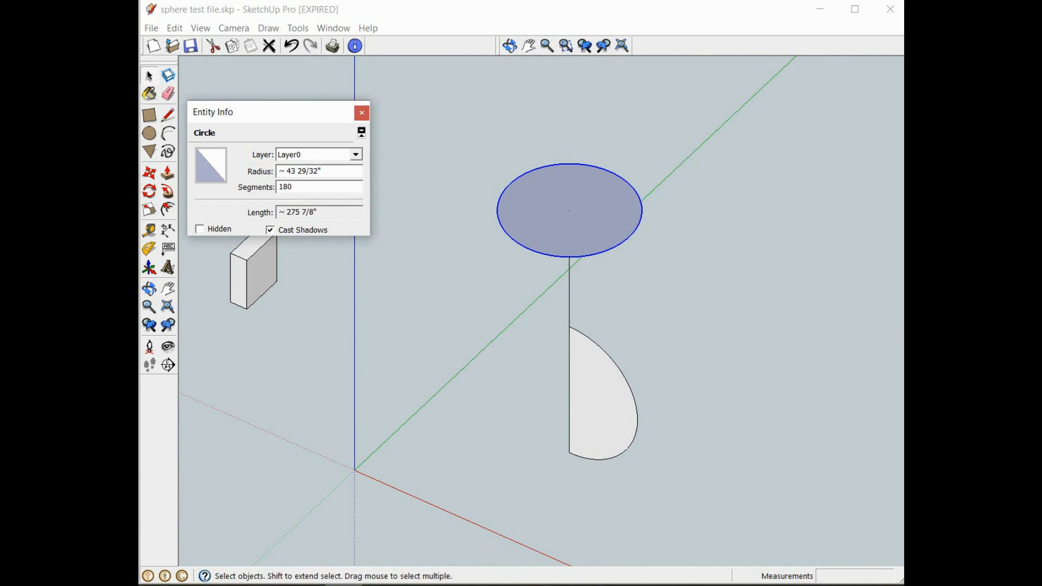
pyautogui.doubleClick(285, 186)
pyautogui.write('25')
pyautogui.press('Return')
# Step: Set the half circle's arc to 25 segments and close the entity information
pyautogui.click(629, 385)
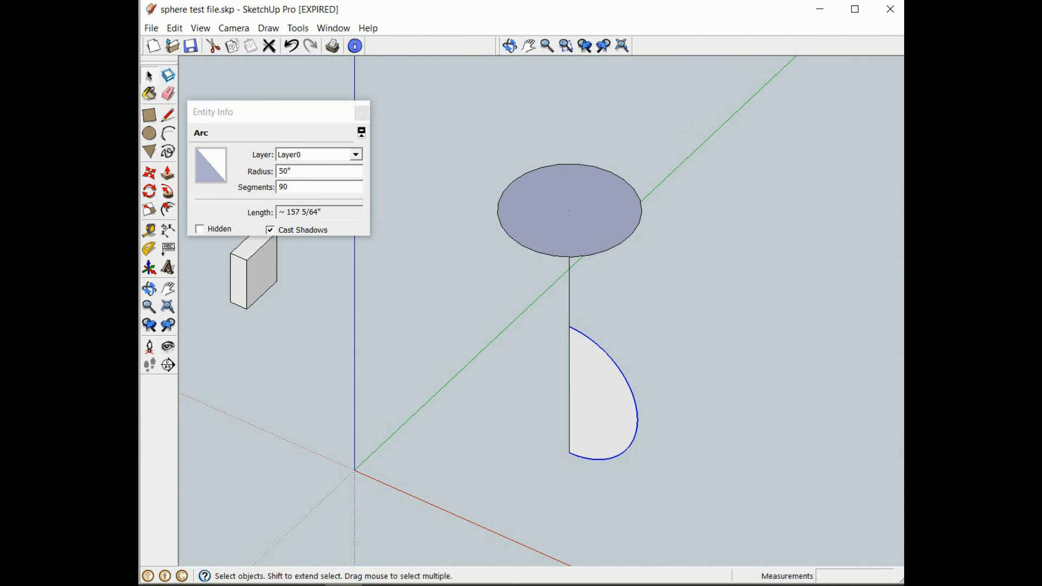
pyautogui.doubleClick(283, 186)
pyautogui.write('25')
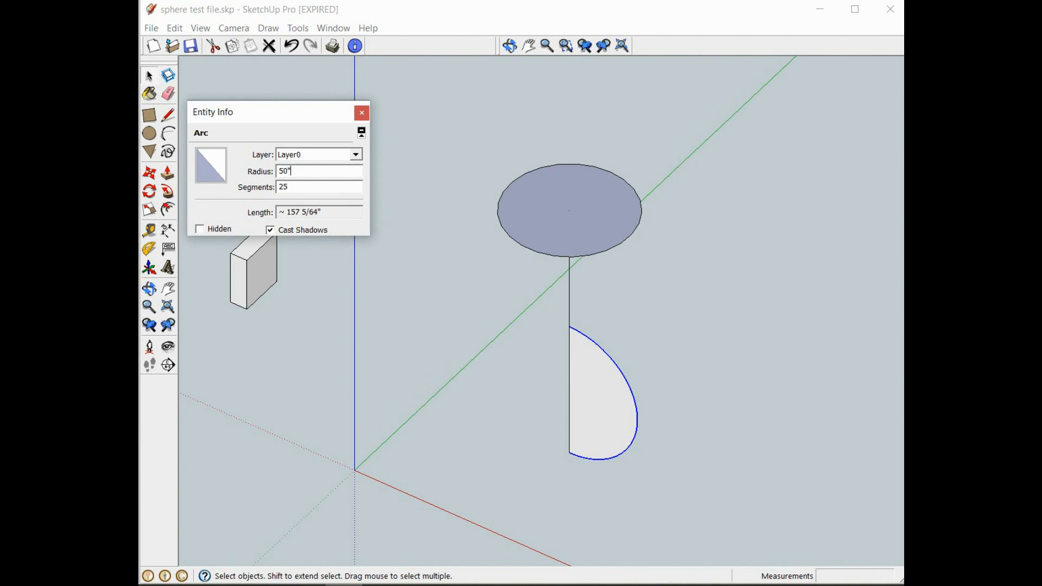
pyautogui.press('Return')
pyautogui.click(361, 113)
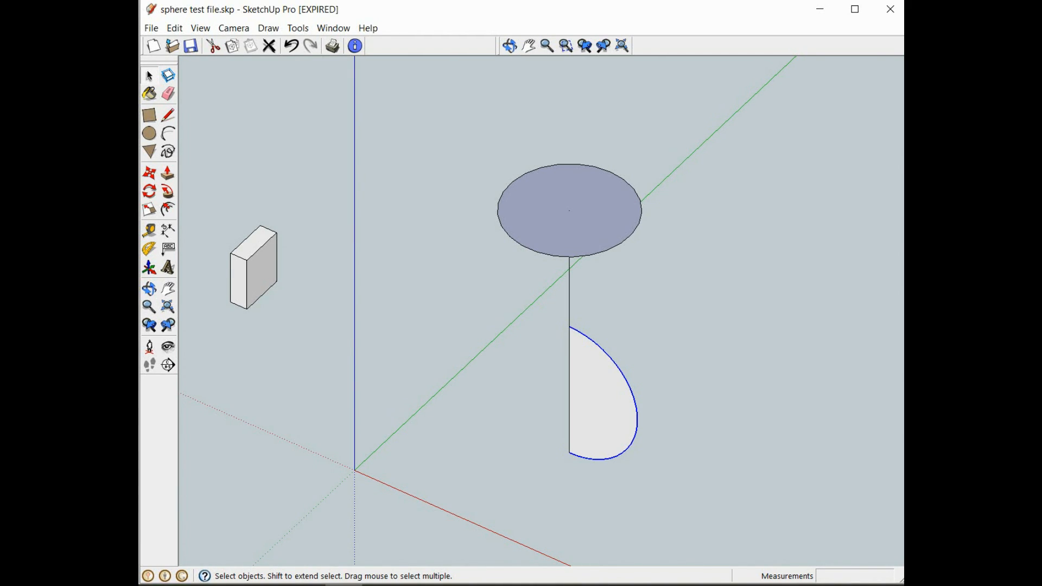
# Step: Sweep the half-circle face around the horizontal circle with Follow Me to form a sphere
pyautogui.click(606, 251)
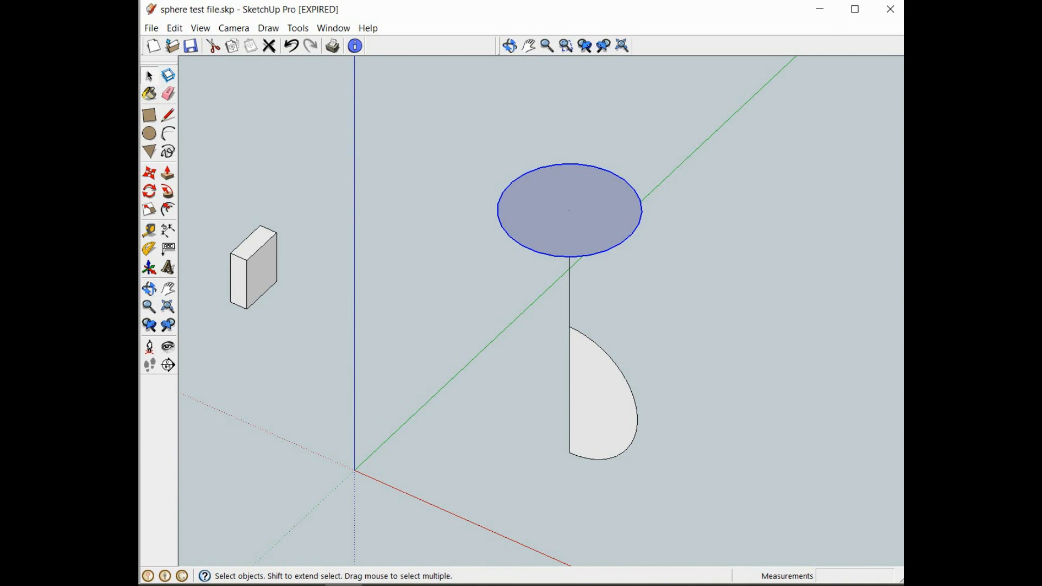
pyautogui.click(168, 191)
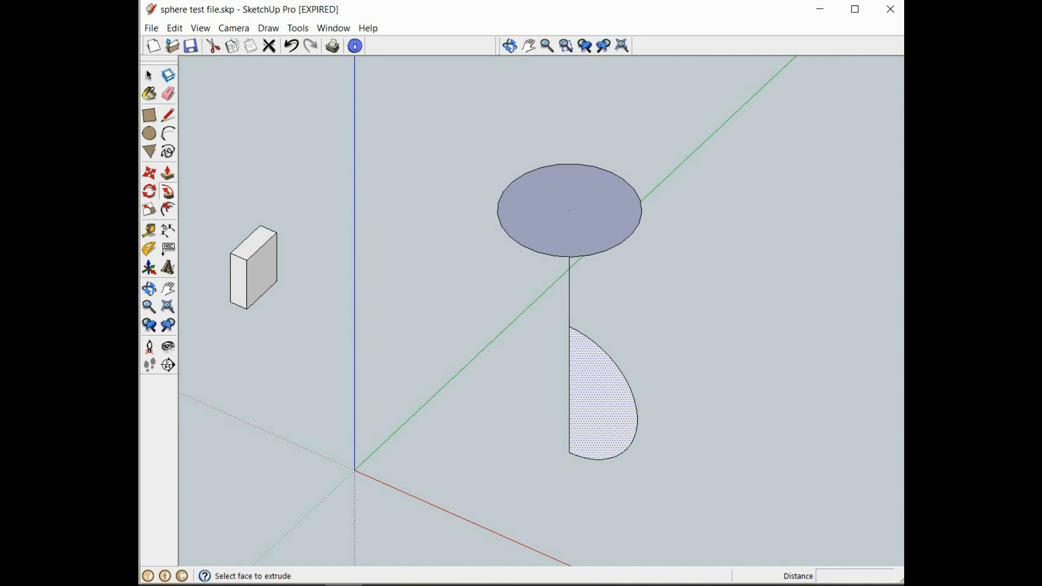
pyautogui.click(592, 391)
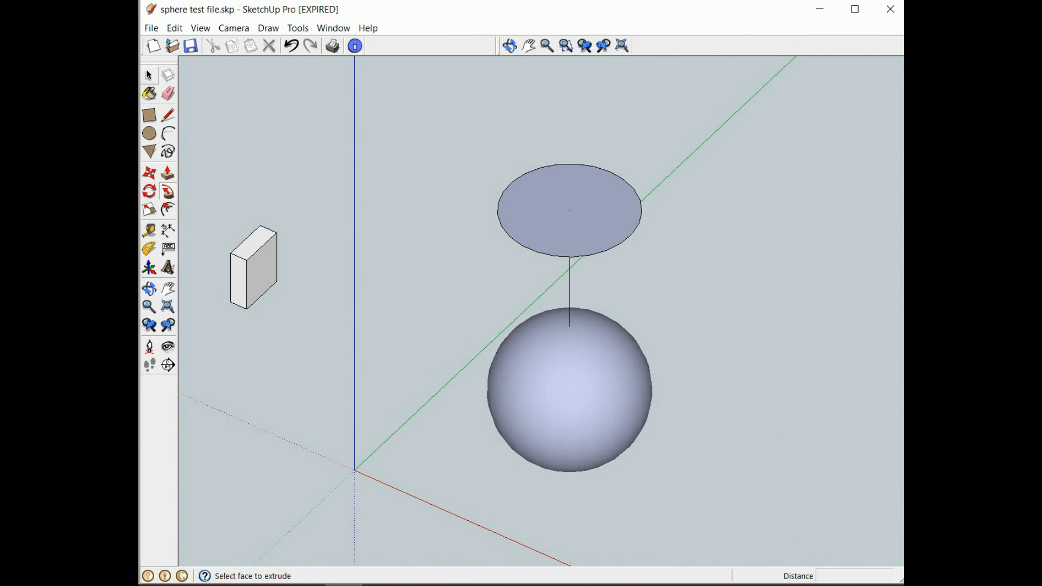
# Step: Erase the helper box and the horizontal circle above the sphere
pyautogui.click(149, 76)
pyautogui.moveTo(245, 217); pyautogui.dragTo(314, 326)
pyautogui.rightClick(262, 270)
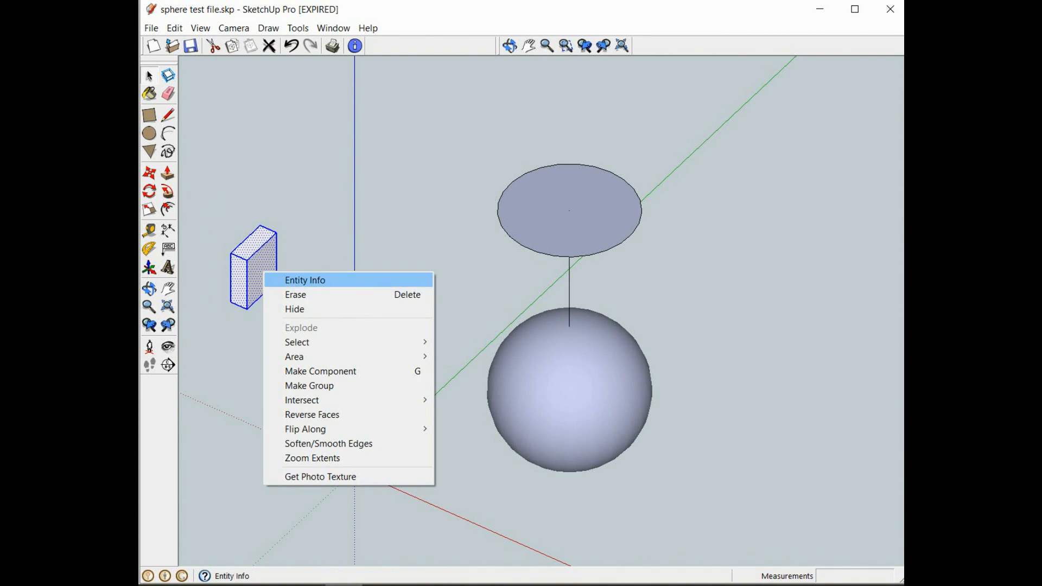
pyautogui.click(288, 294)
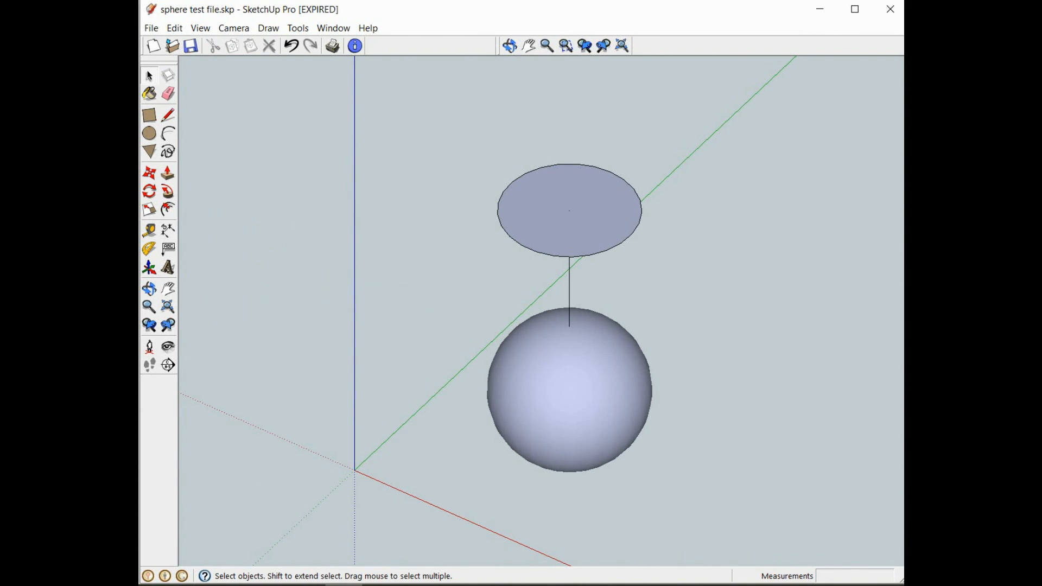
pyautogui.click(501, 194)
pyautogui.rightClick(502, 195)
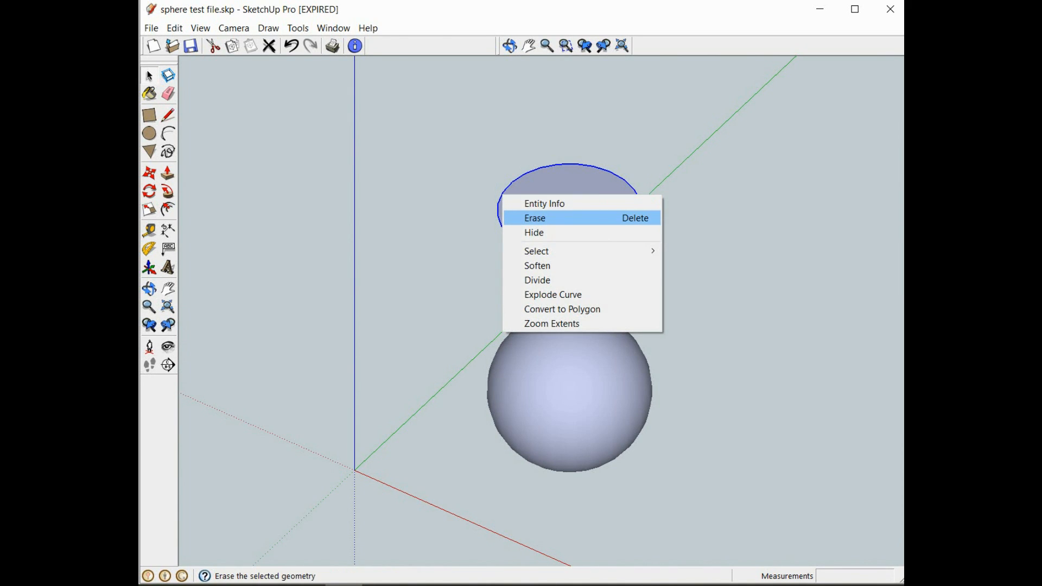
pyautogui.click(535, 217)
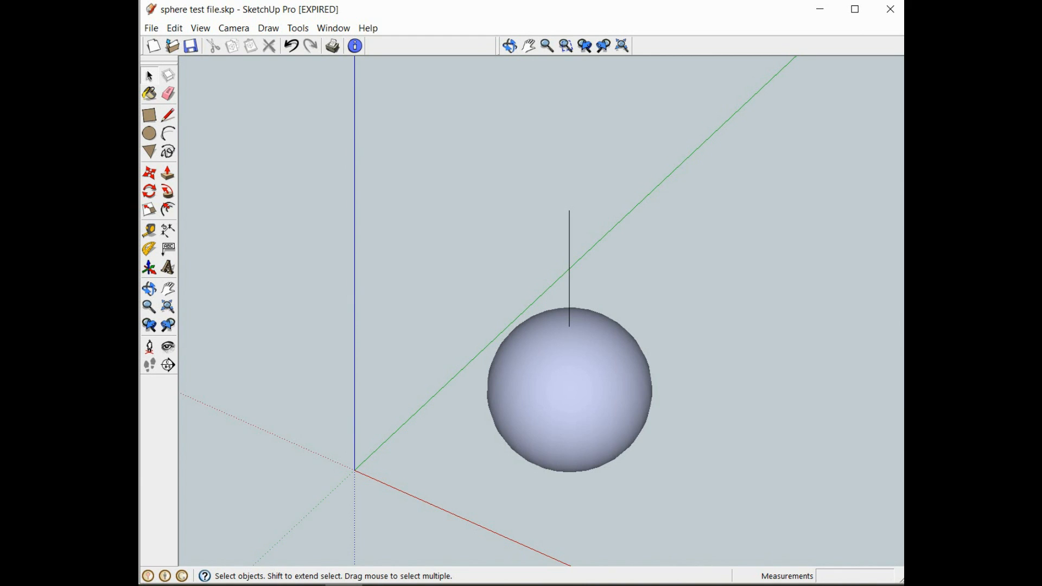
# Step: Group the sphere with its vertical line and scale the group uniformly to 0.02
pyautogui.moveTo(407, 160); pyautogui.dragTo(705, 536)
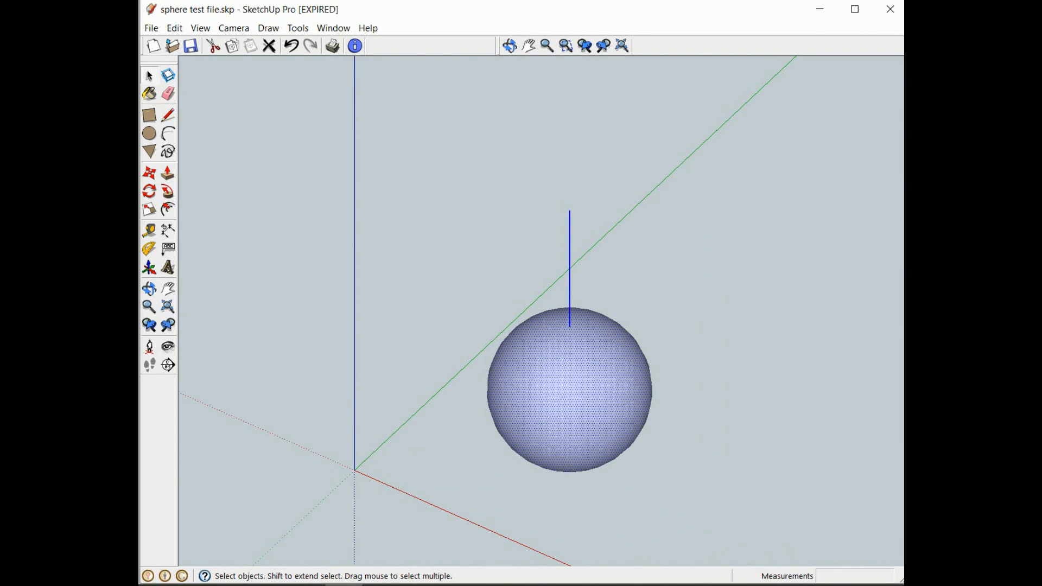
pyautogui.press('g')
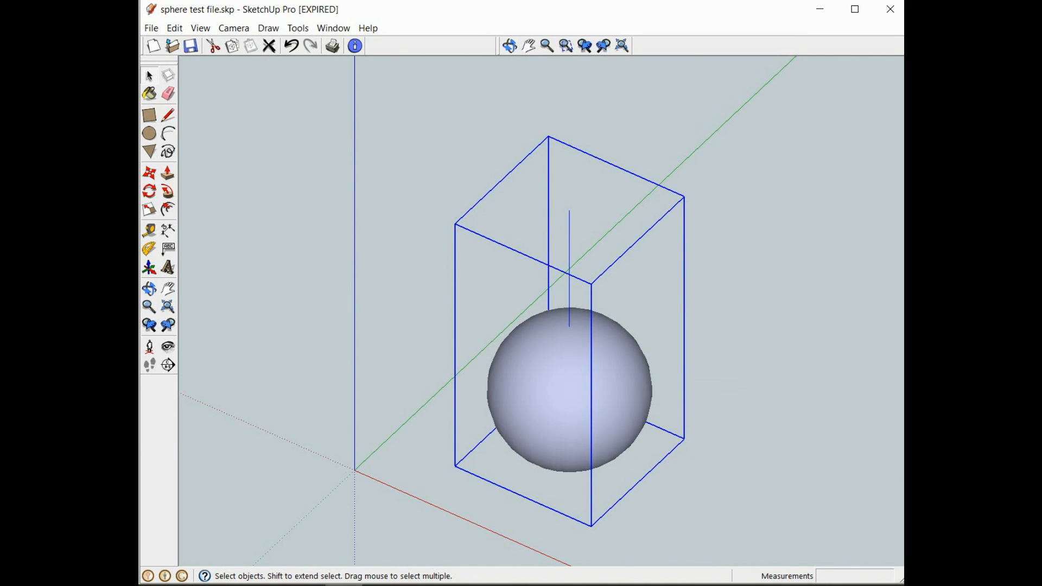
pyautogui.click(298, 27)
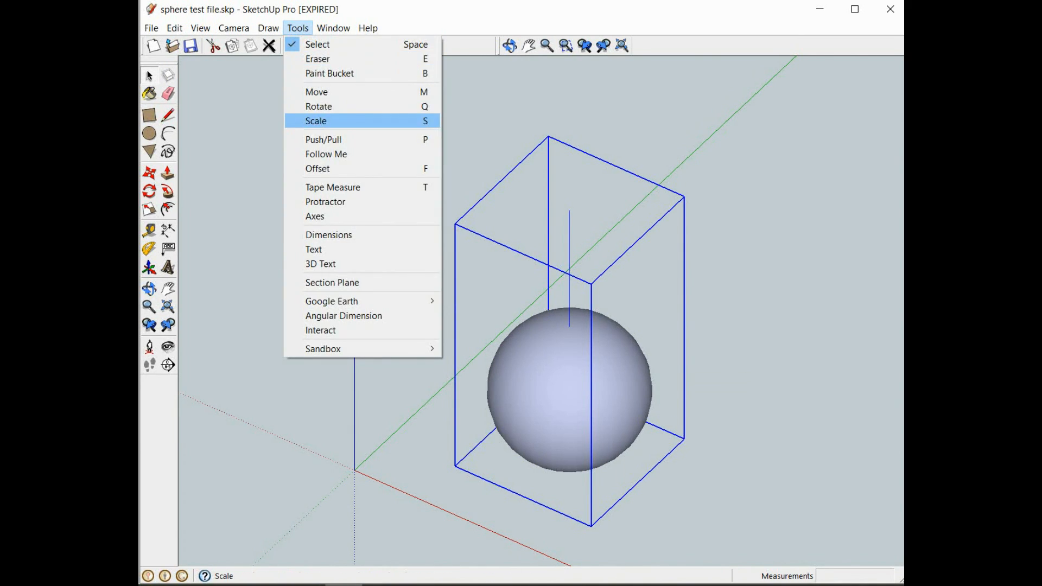
pyautogui.click(316, 120)
pyautogui.moveTo(685, 196); pyautogui.dragTo(659, 225)
pyautogui.write('.02')
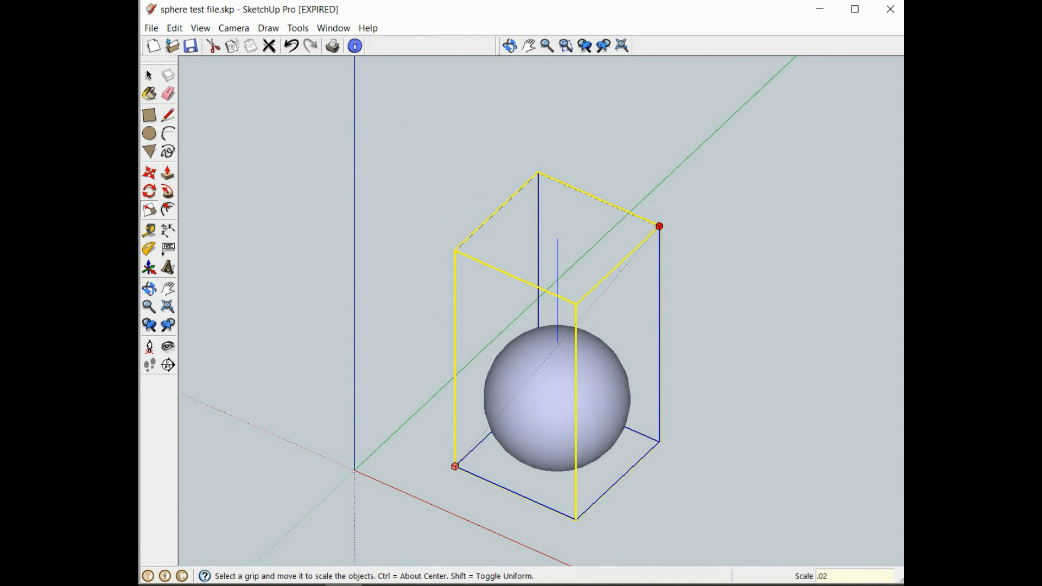
pyautogui.press('Return')
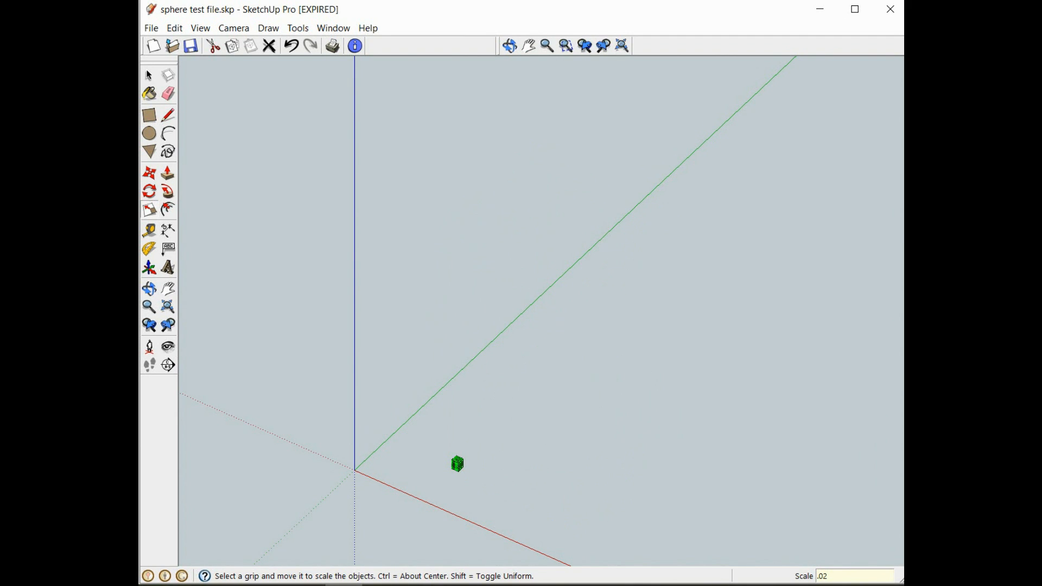
pyautogui.press('Escape')
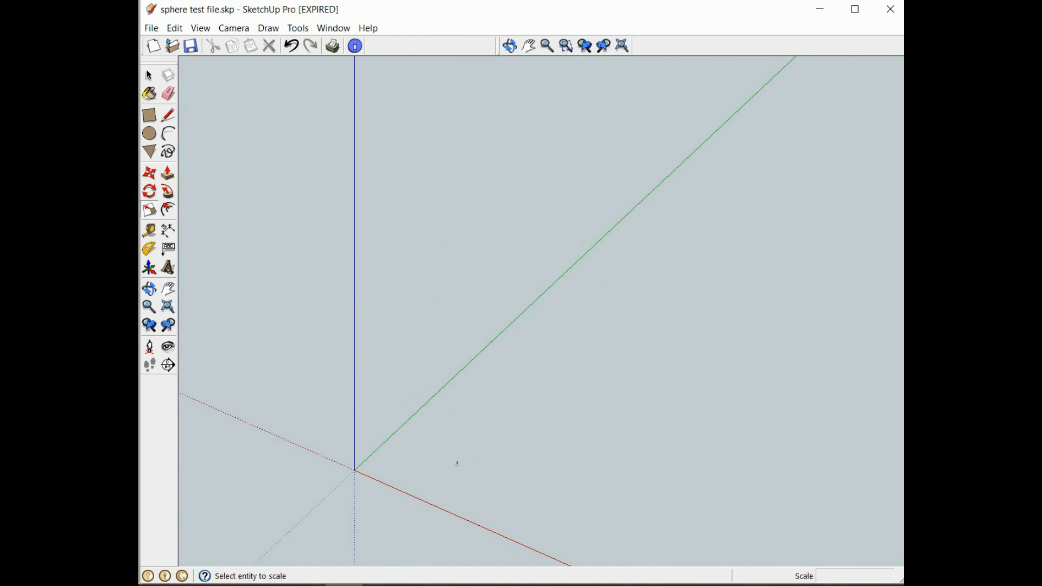
# Step: Zoom to the extents of the scaled-down group, adjust the zoom to examine the sphere, and clear the selection
pyautogui.rightClick(457, 464)
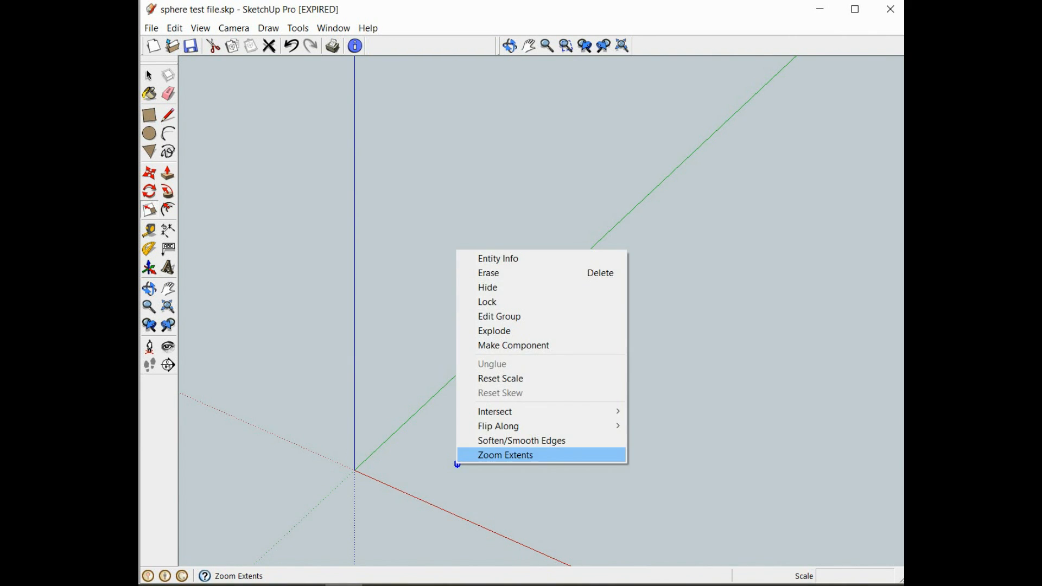
pyautogui.click(458, 455)
pyautogui.click(547, 46)
pyautogui.moveTo(537, 163); pyautogui.dragTo(529, 282)
pyautogui.click(150, 75)
pyautogui.hotkey('ctrl', 't')
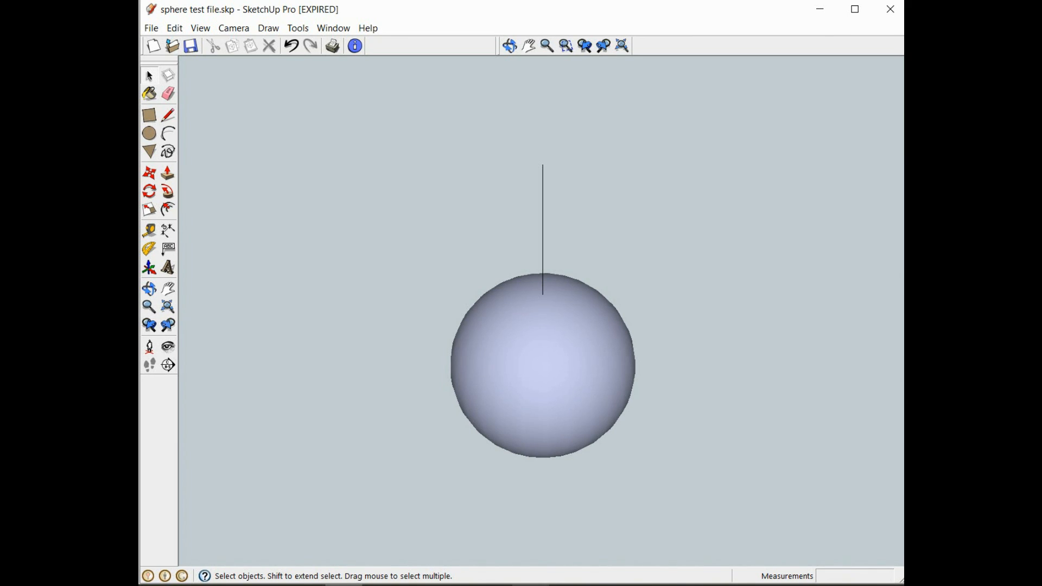
pyautogui.click(531, 585)
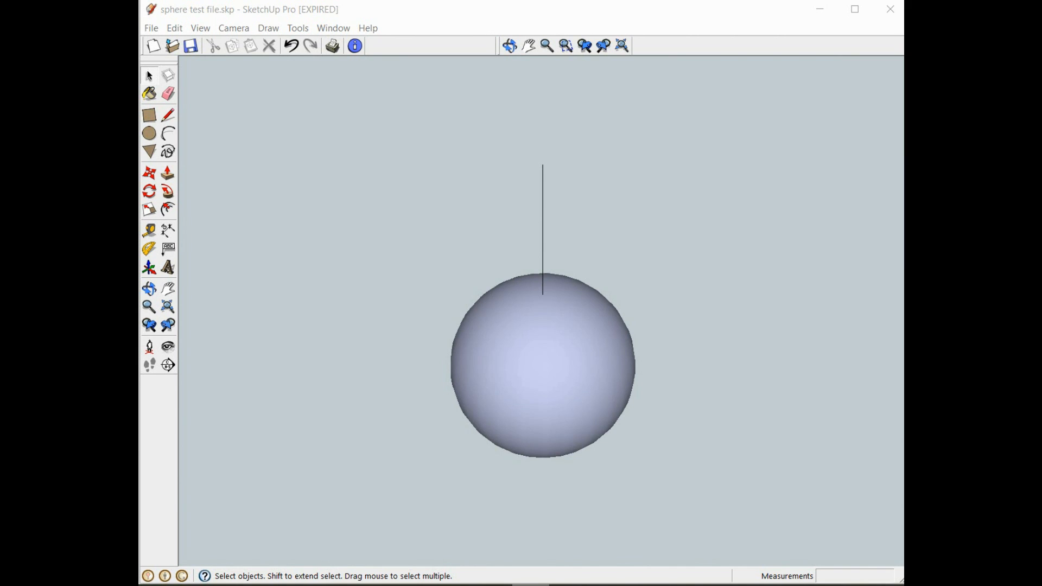
pyautogui.click(531, 585)
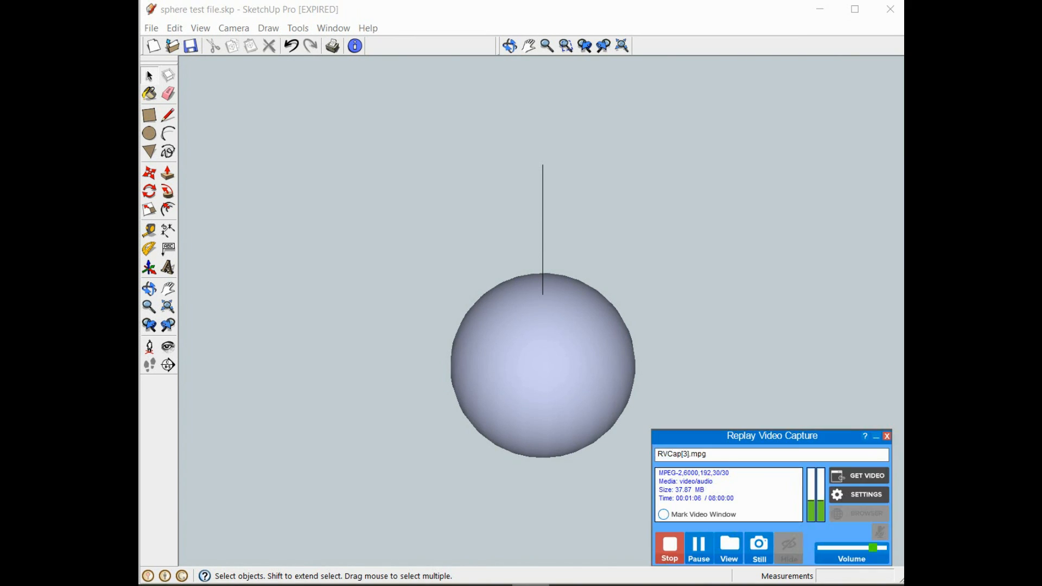